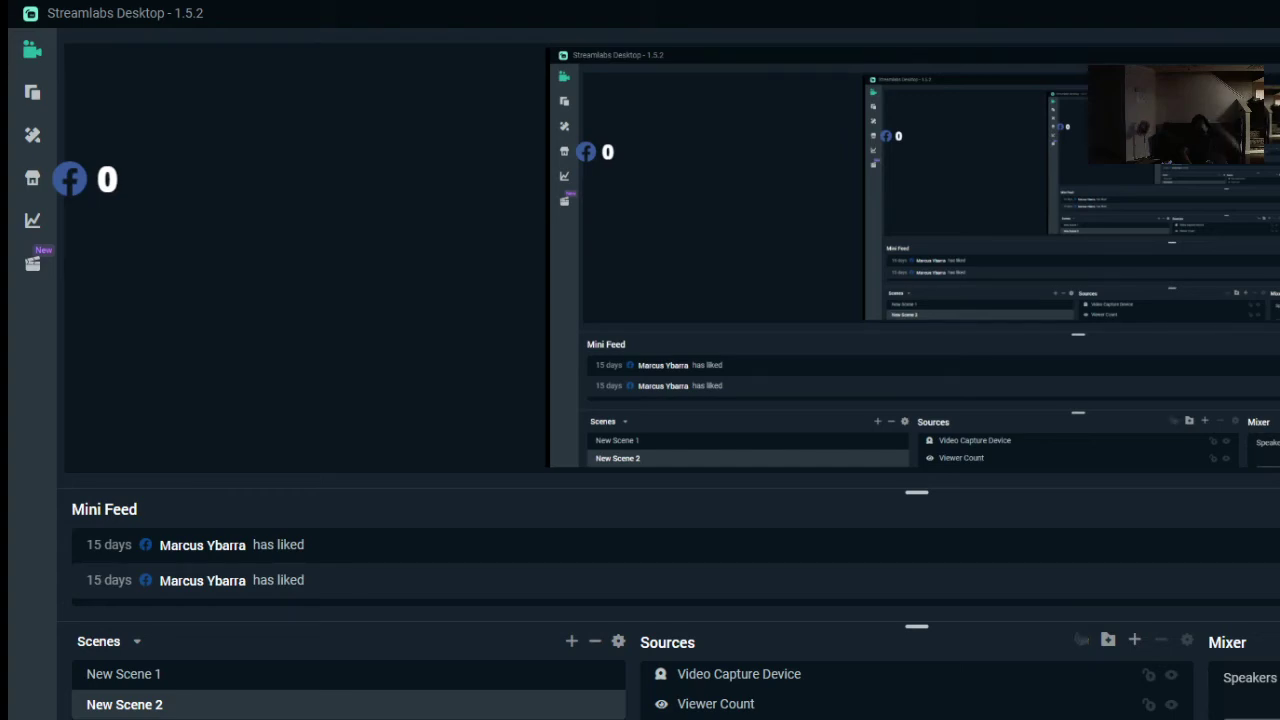
Hide the Streamlabs Desktop window with Win+D to show the Windows desktop
key(super+d)
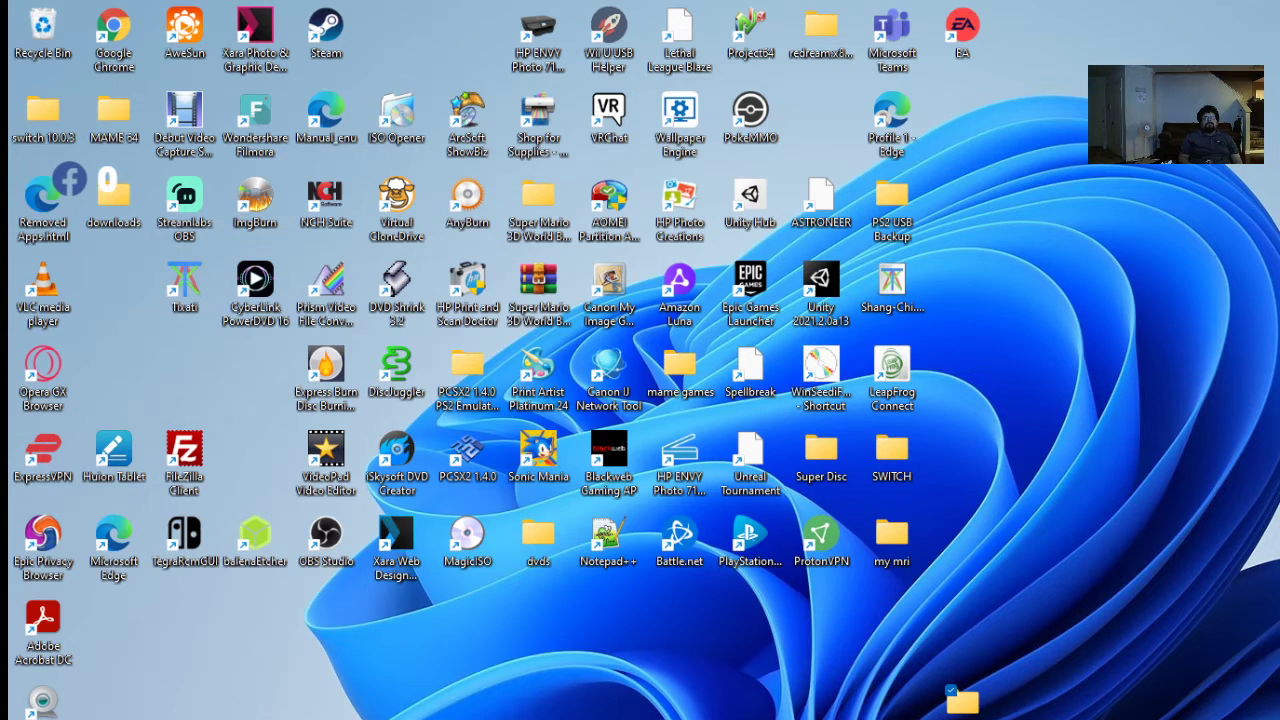
Open the PS5_camera_files-main folder and point out InstallDriver.exe and OrbisEyeCameraFirmwareLoader.exe
drag(962, 700, 1048, 636)
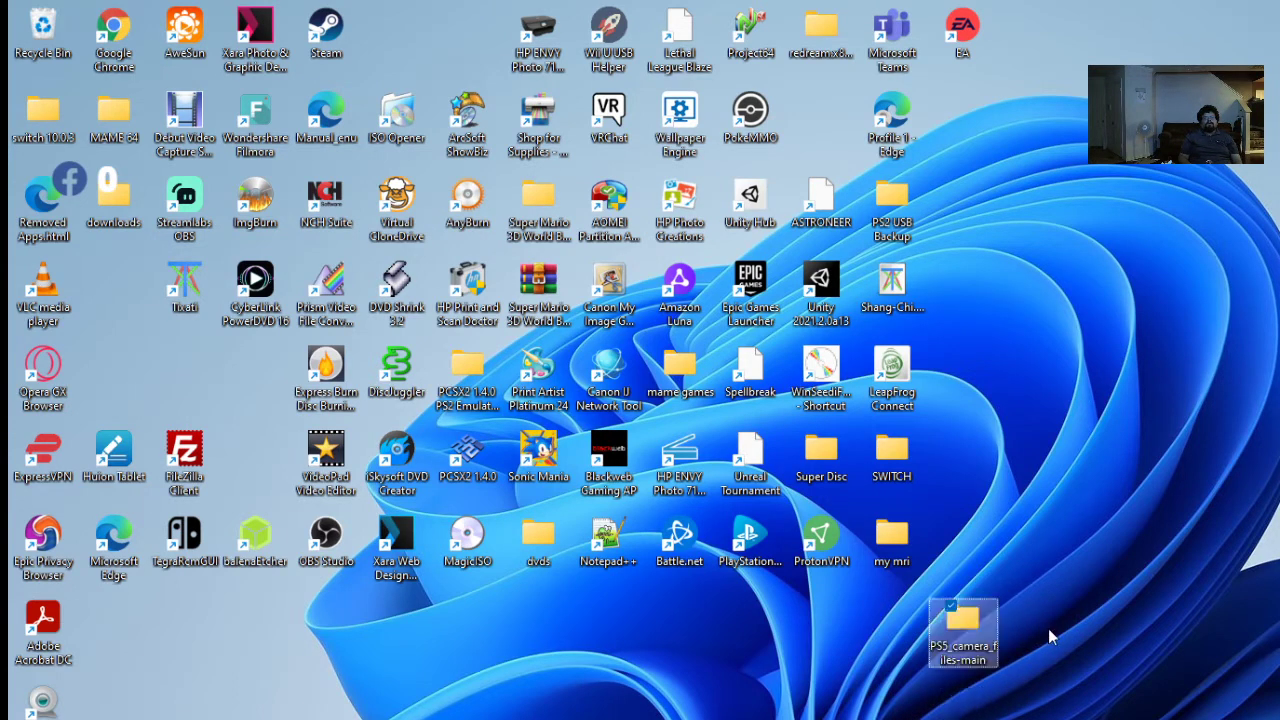
double_click(961, 658)
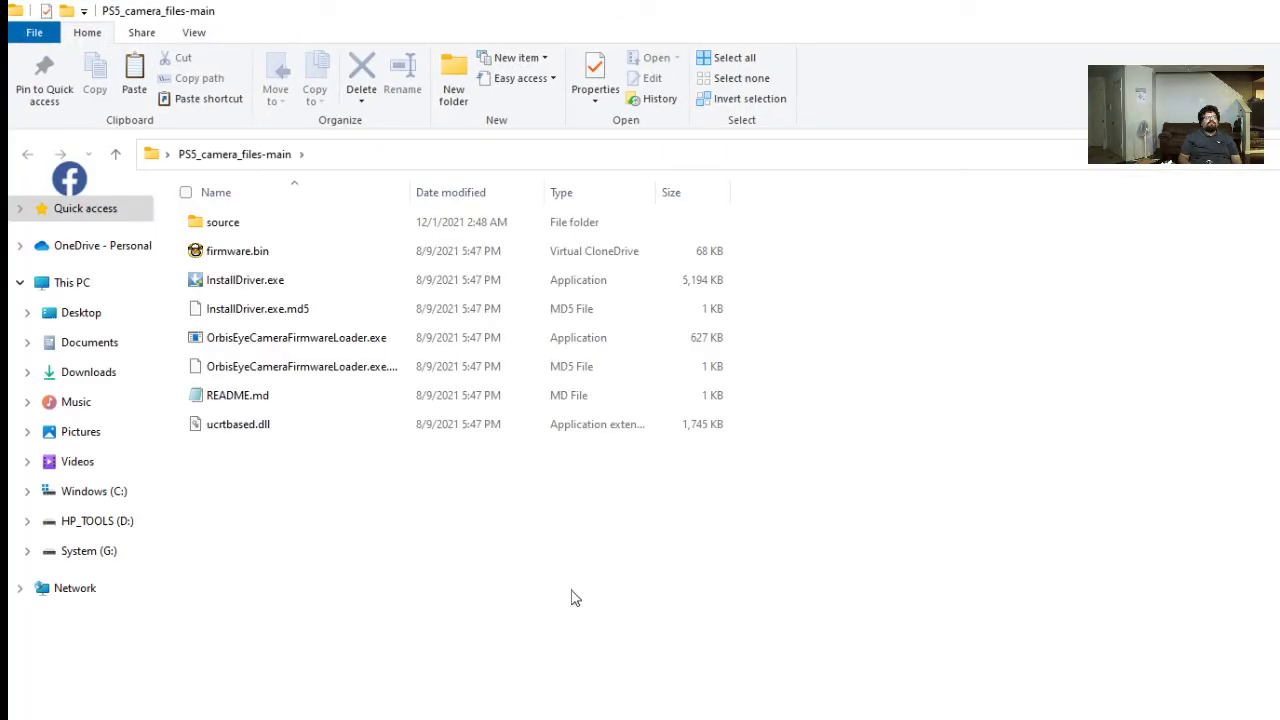
click(311, 287)
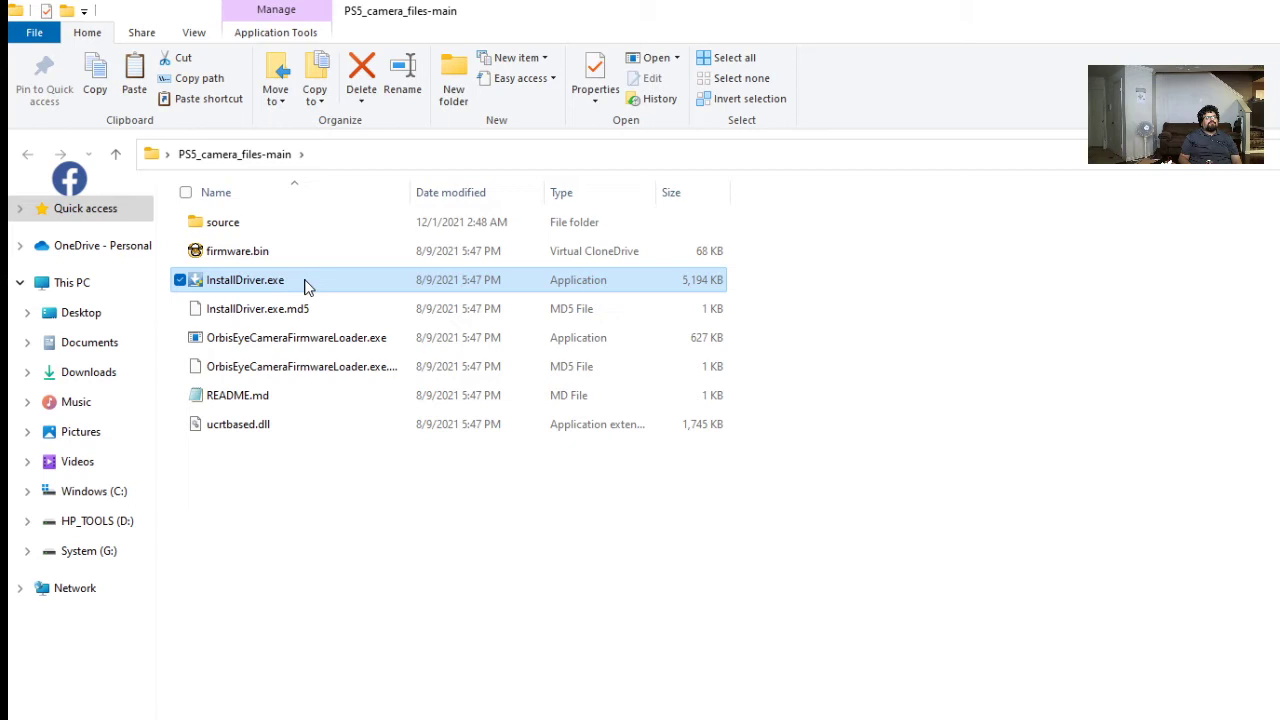
click(310, 346)
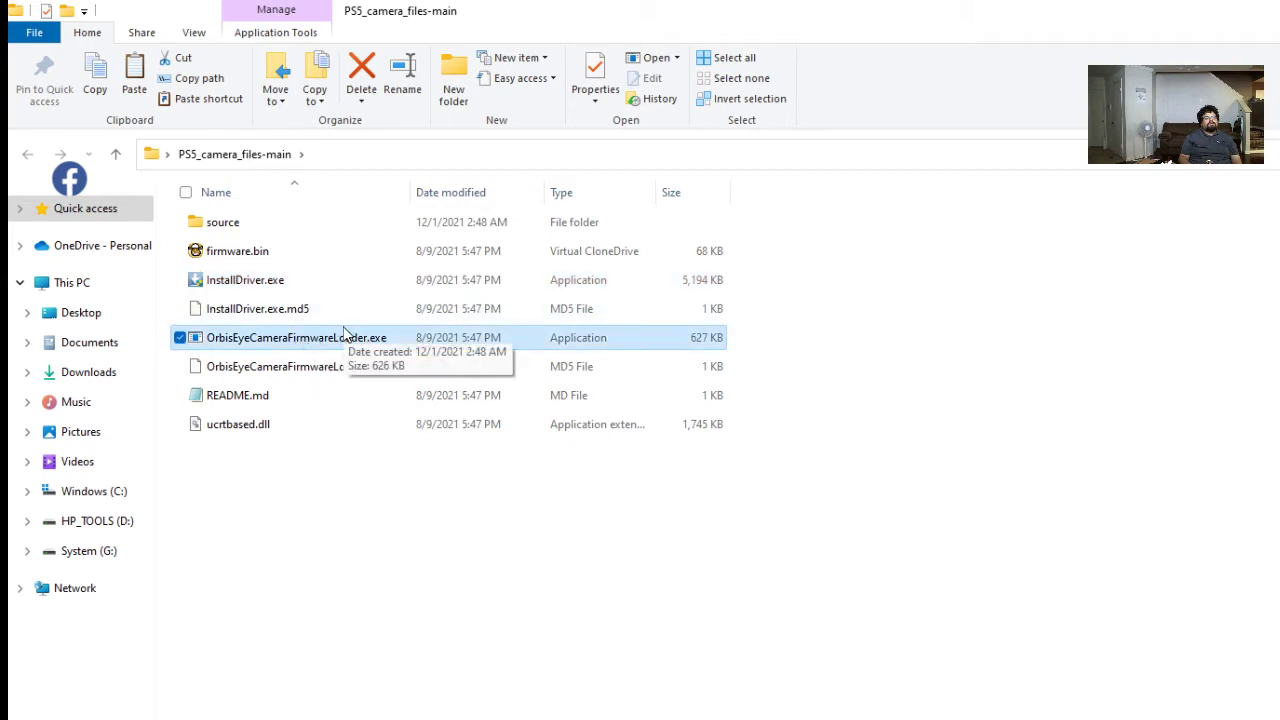
click(303, 283)
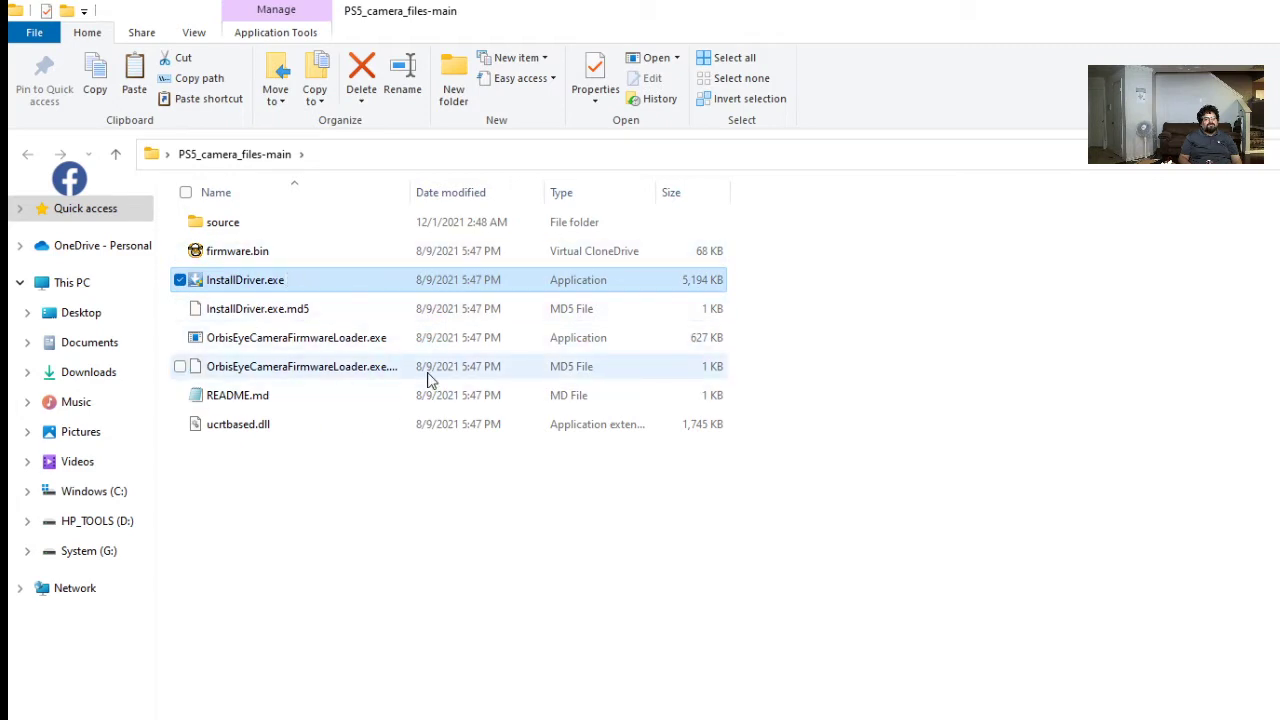
click(338, 343)
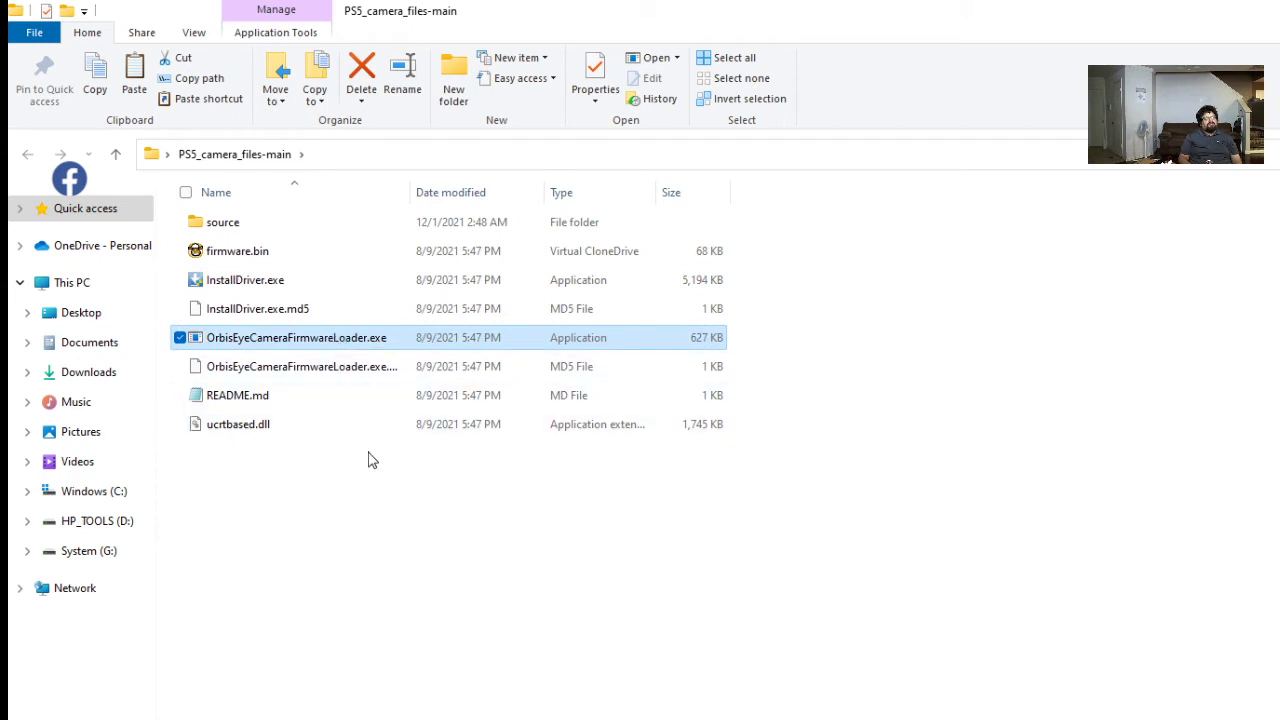
click(363, 503)
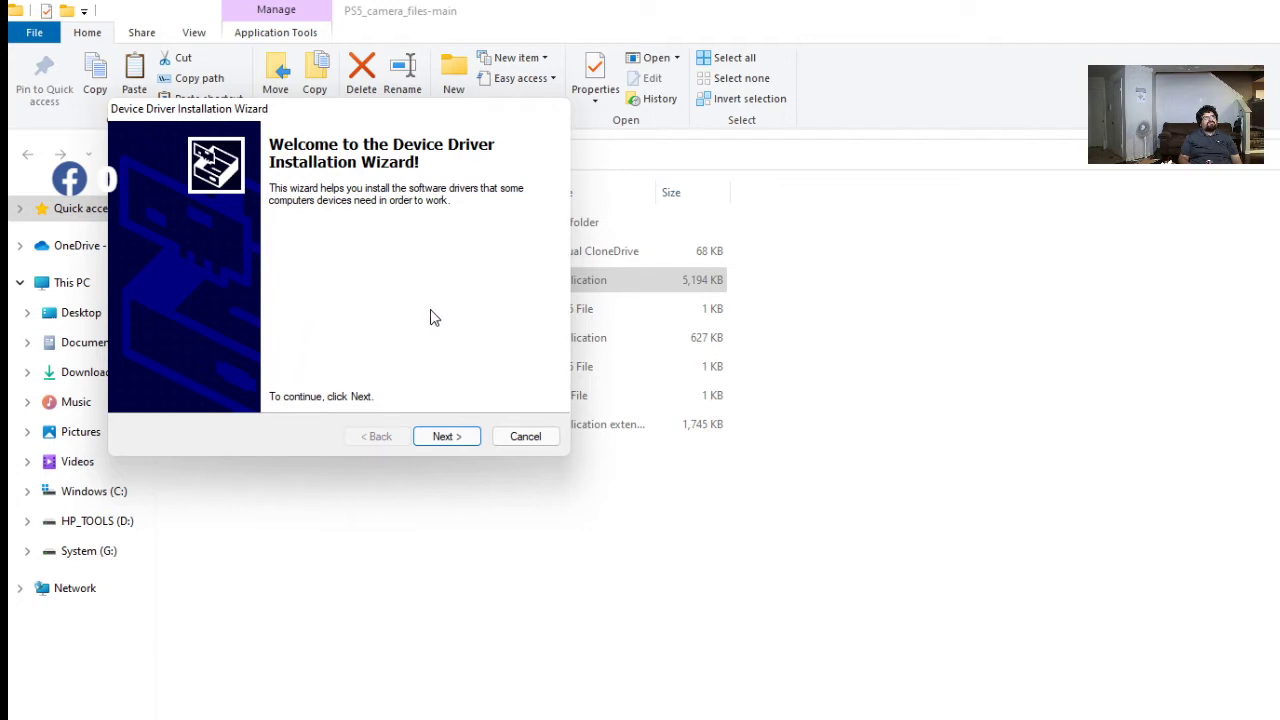
Install the PS5 camera's Microsoft USB Boot driver as ready to use and finish the wizard
click(448, 442)
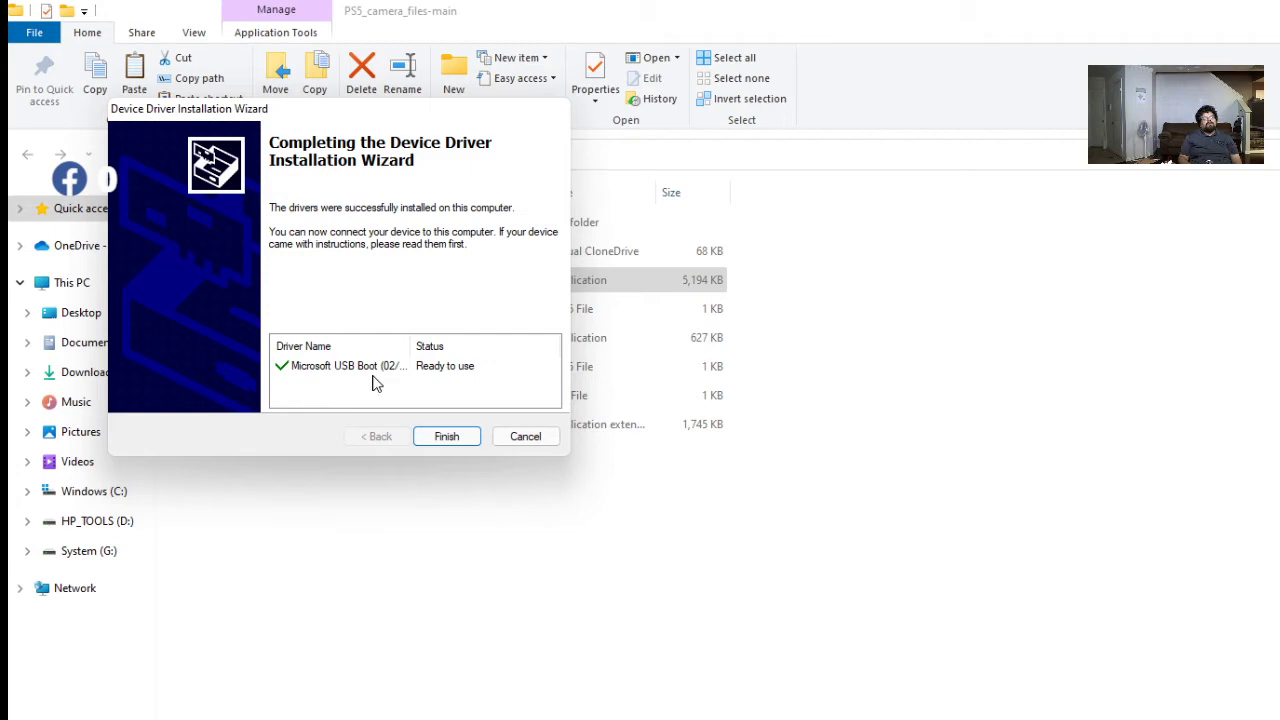
click(431, 441)
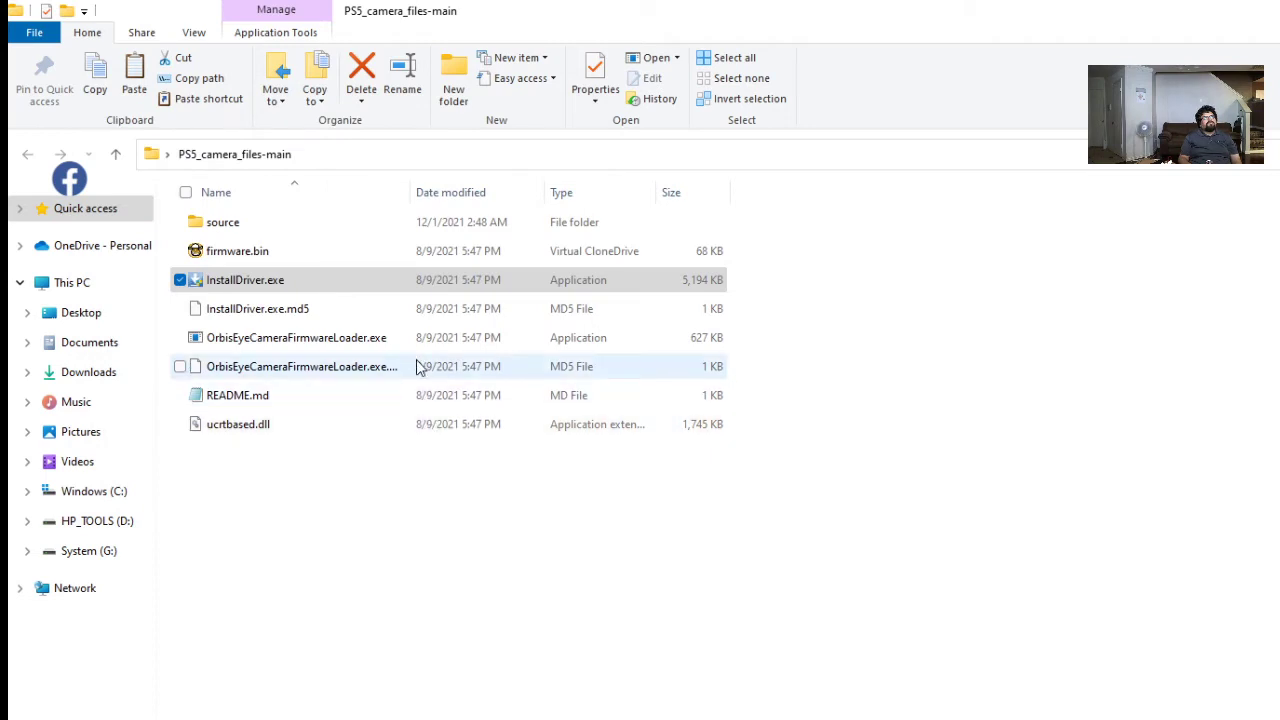
Select OrbisEyeCameraFirmwareLoader.exe, then hide the Explorer window with Win+D
click(410, 340)
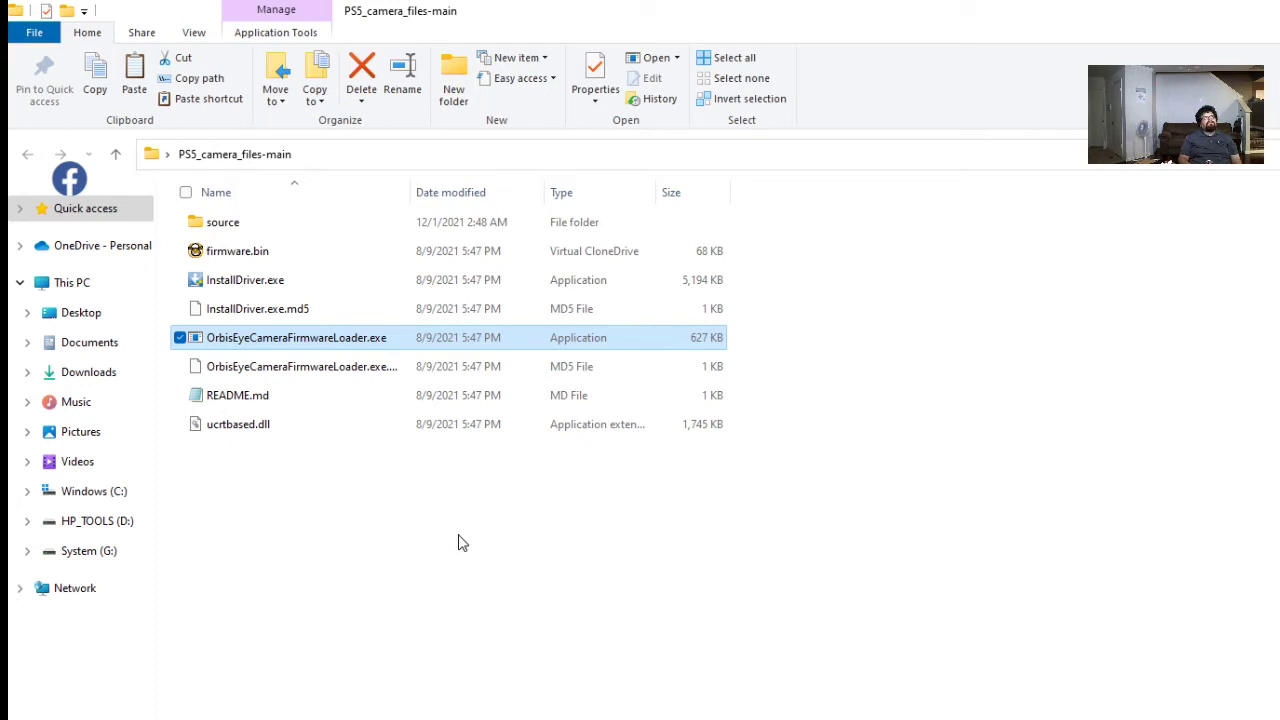
key(super+d)
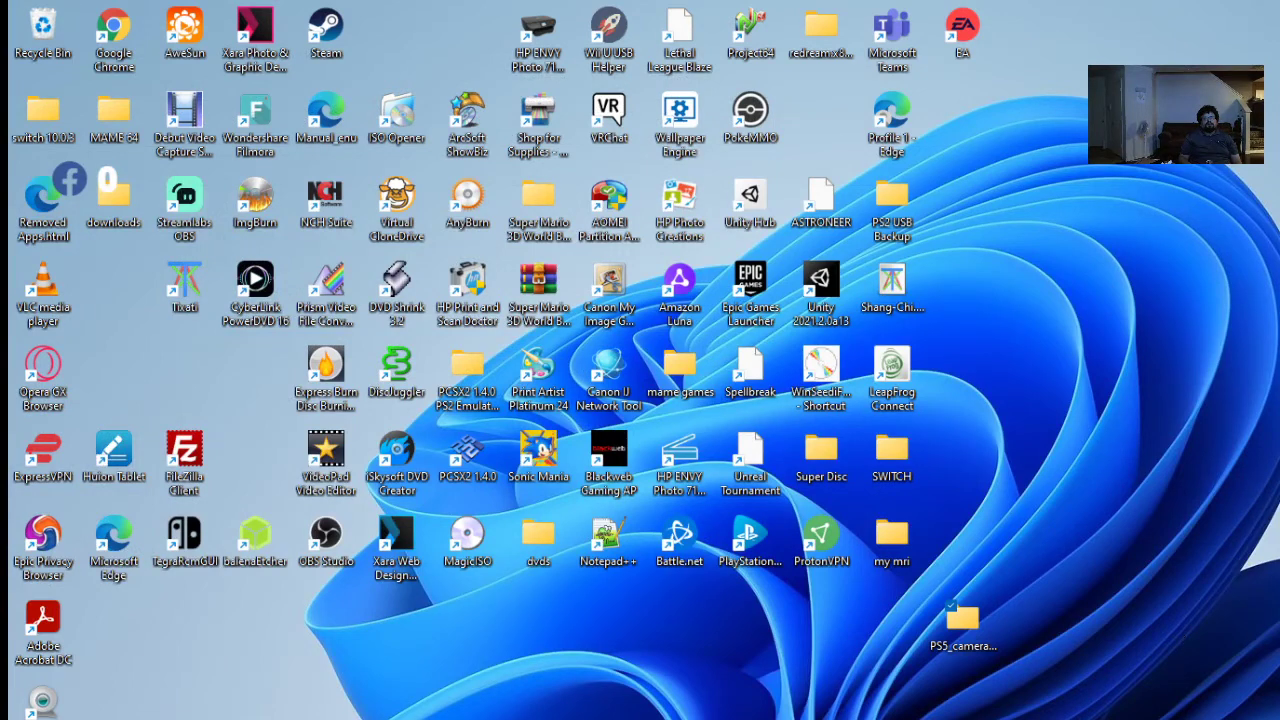
Back in OBS, abandon a new 'ps5 cam' video capture source and open the existing ps5 source's properties
key(alt+Tab)
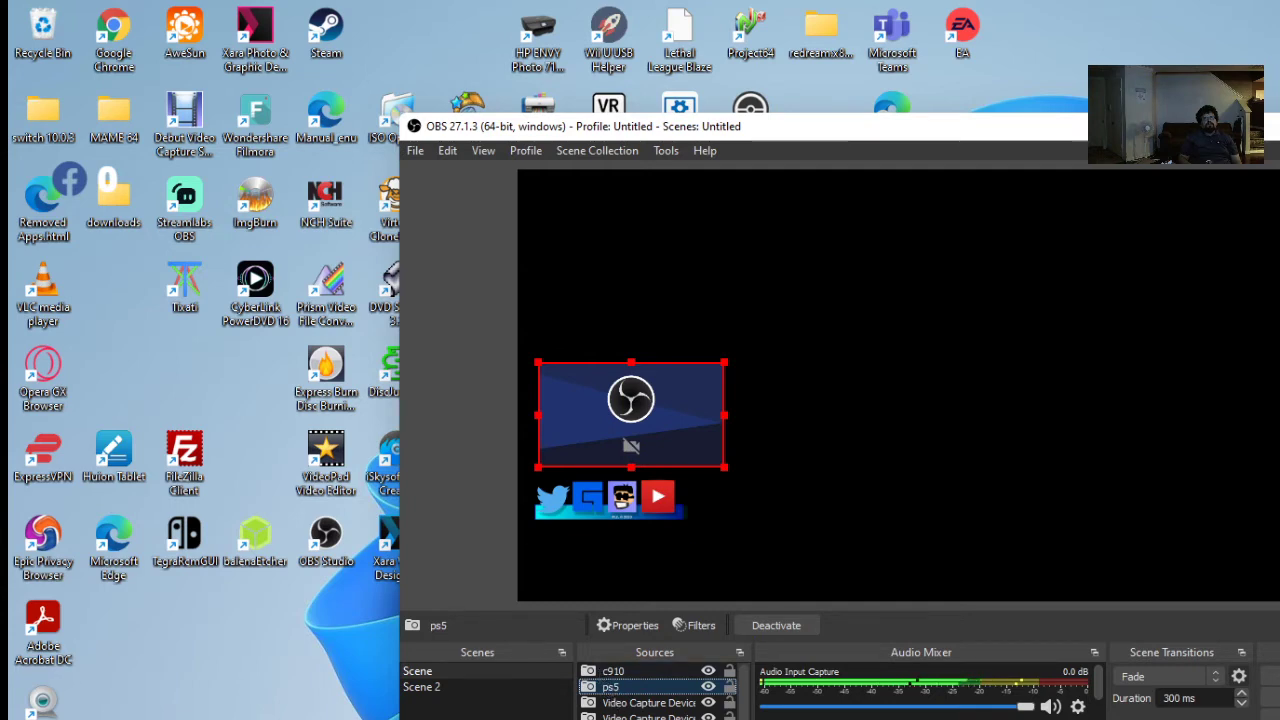
click(589, 716)
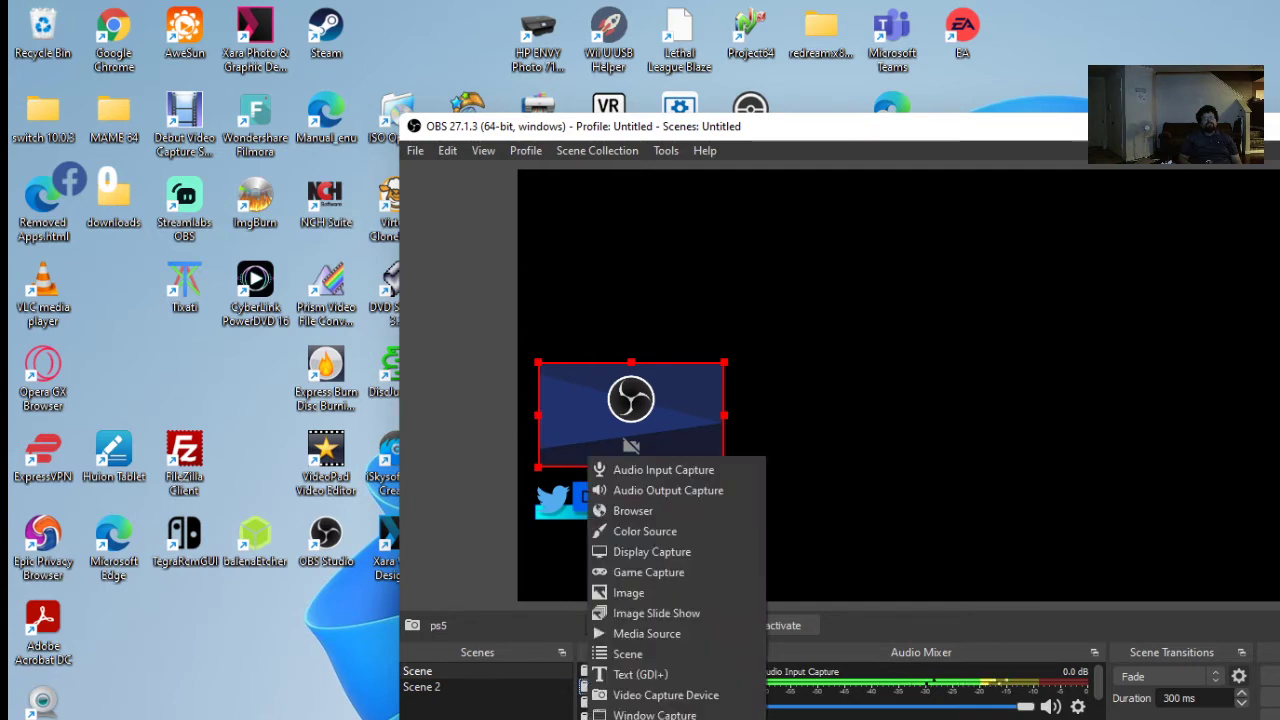
click(632, 697)
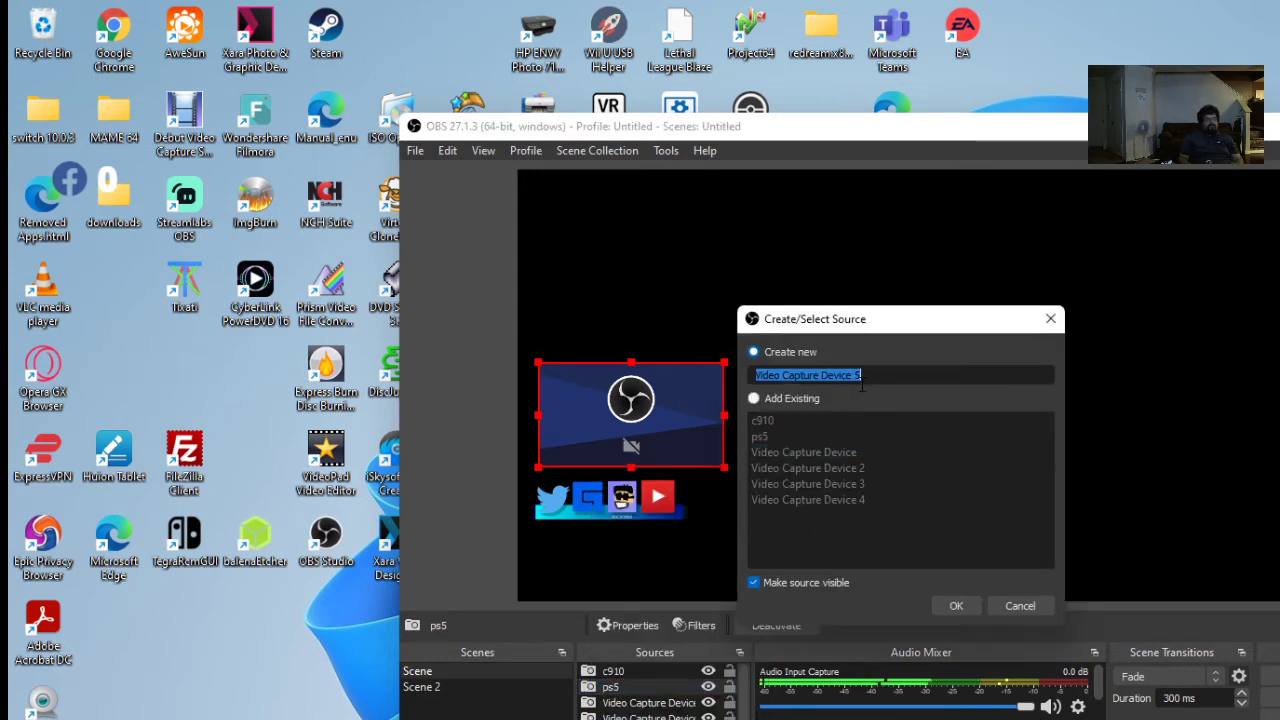
key(BackSpace)
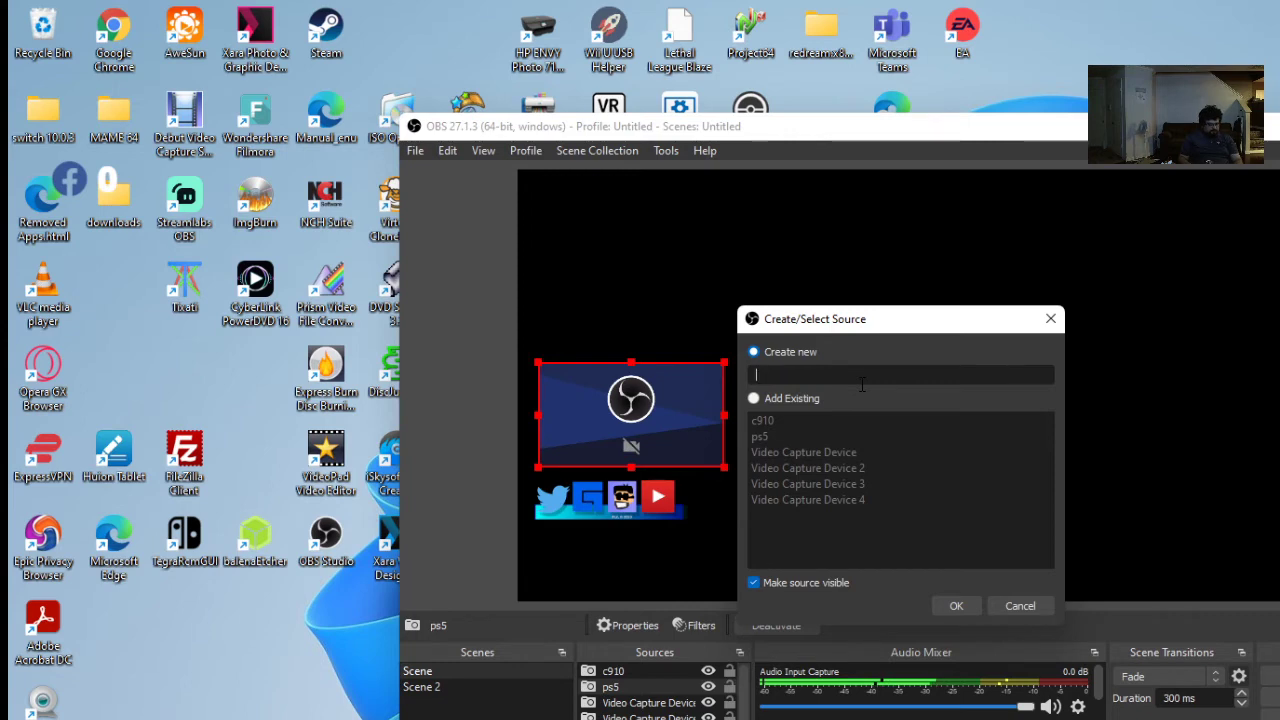
text(ps5)
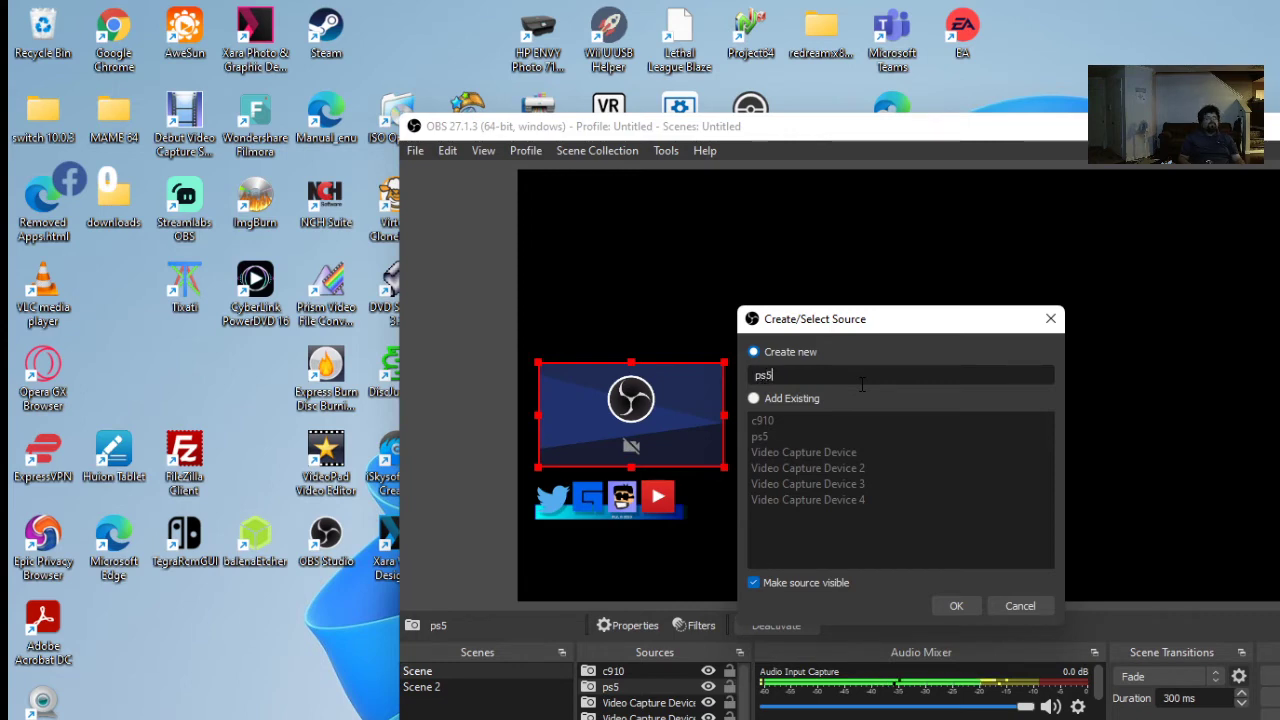
text( camn)
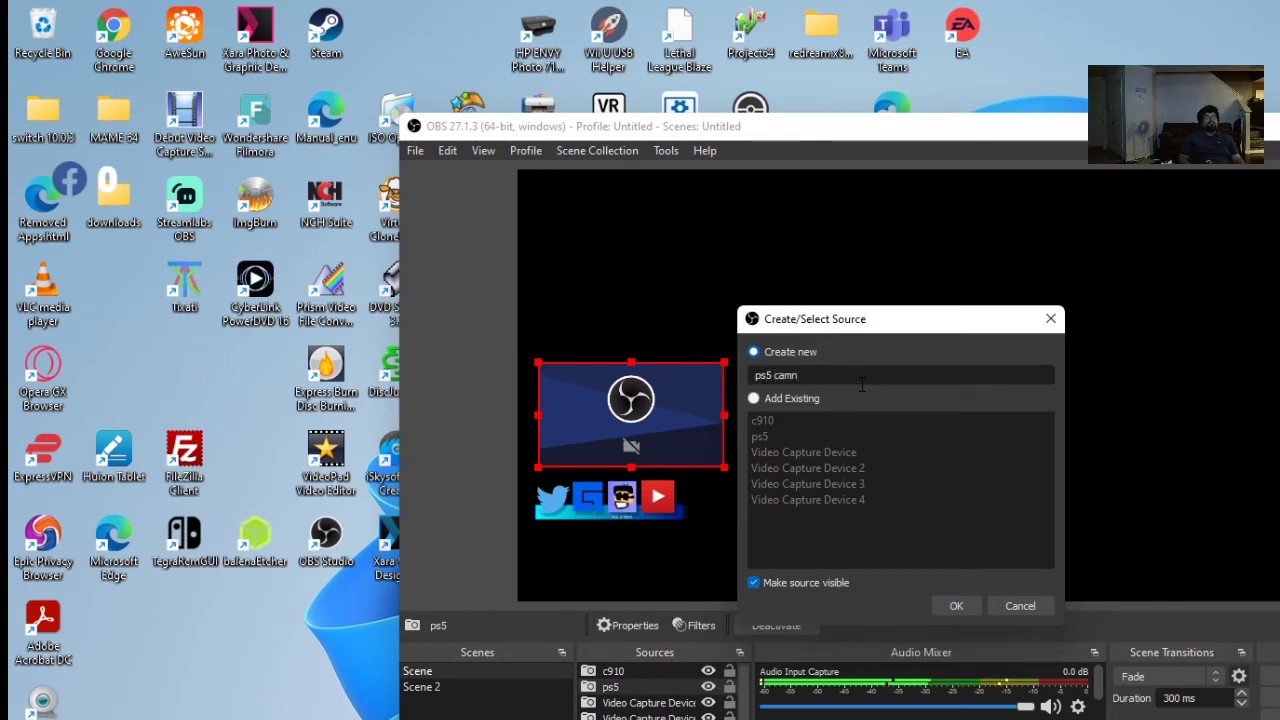
key(BackSpace)
click(1020, 606)
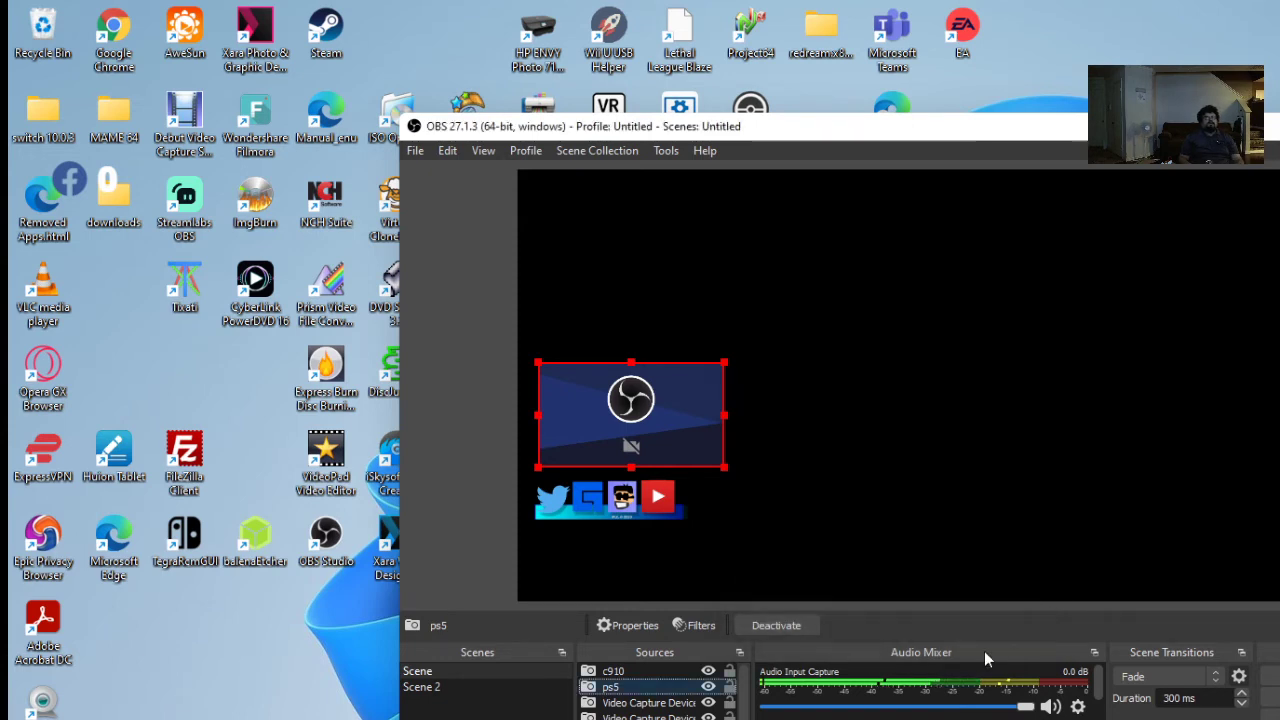
double_click(636, 688)
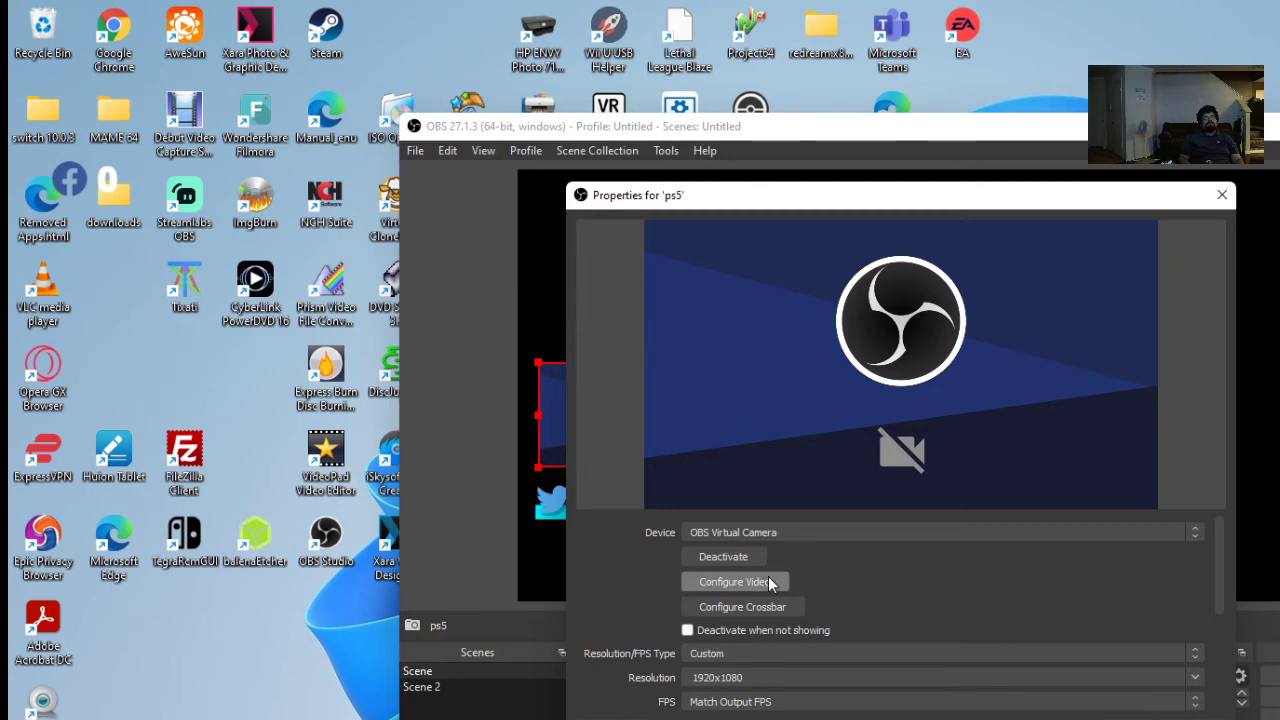
Switch the ps5 source to USB Camera-OV580 and keep its PowerLine Frequency at 60 Hz
click(857, 526)
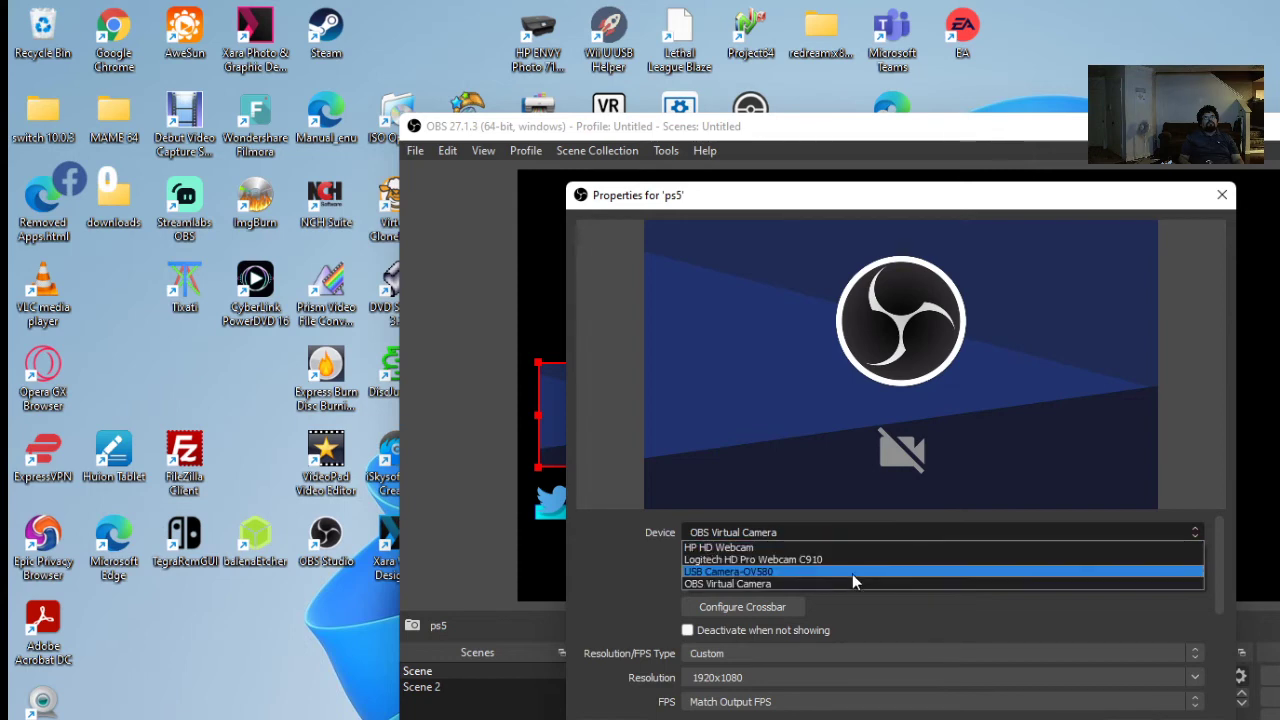
click(852, 572)
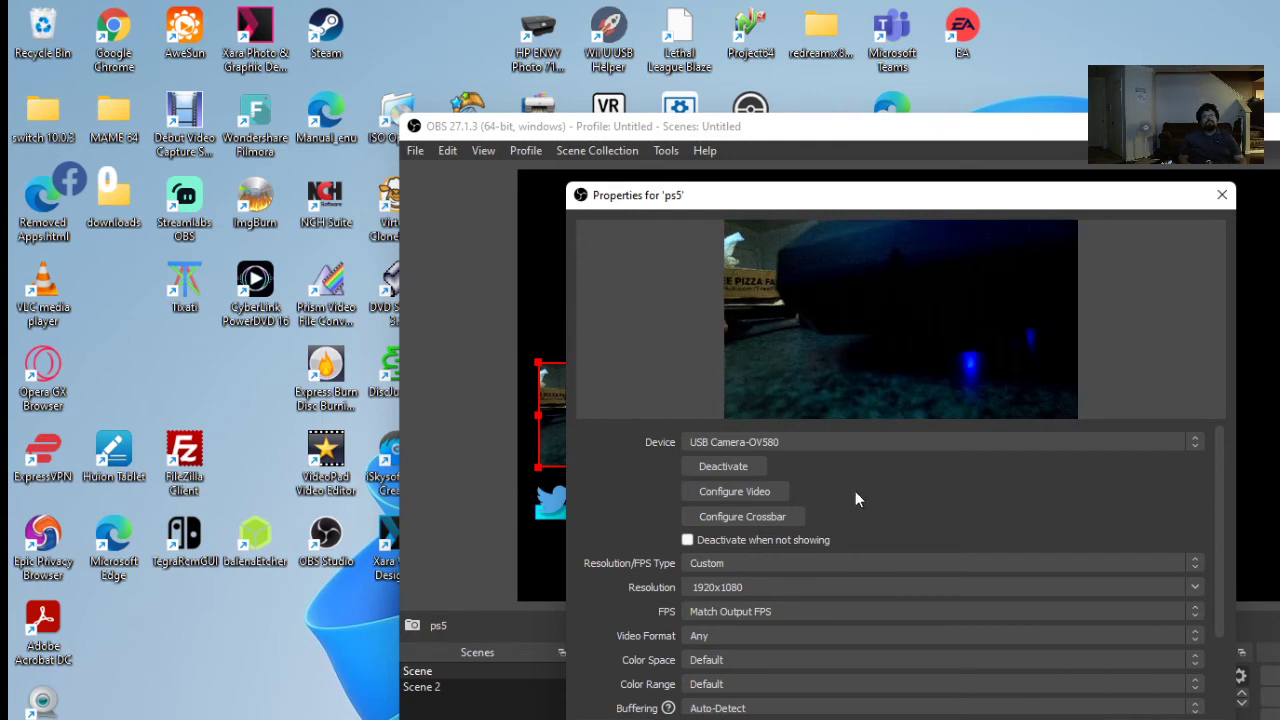
click(771, 491)
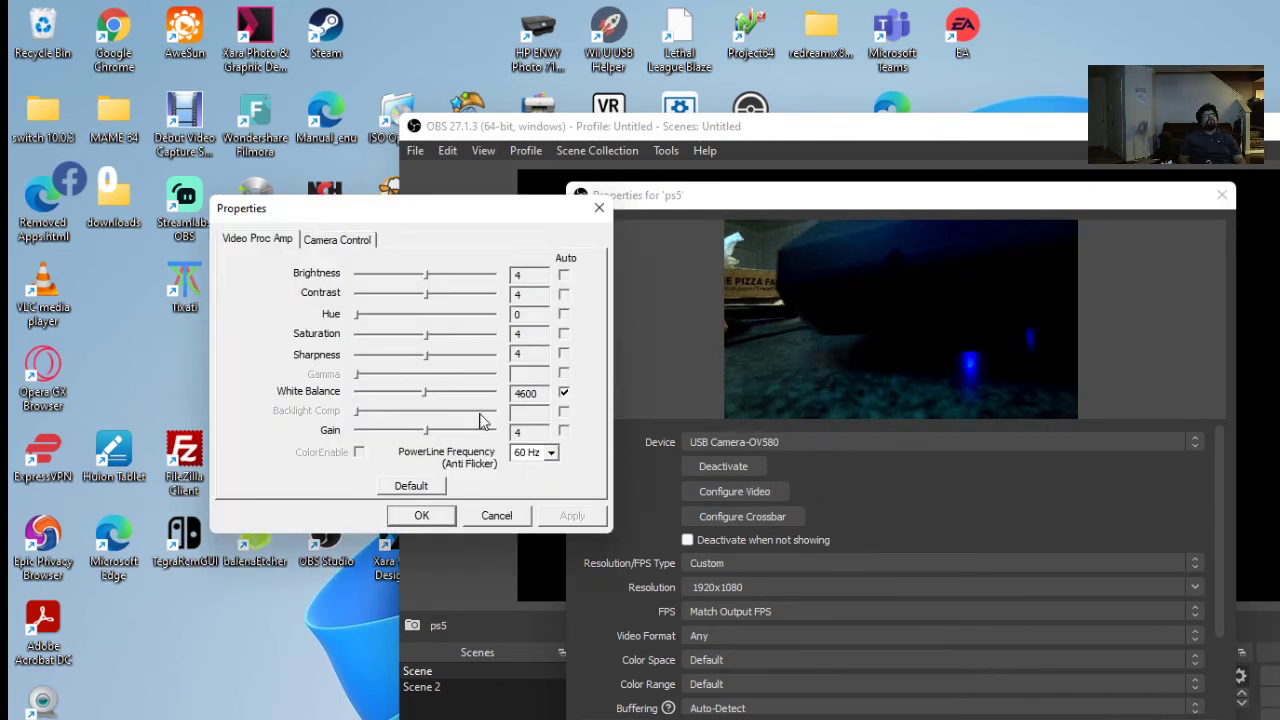
click(549, 456)
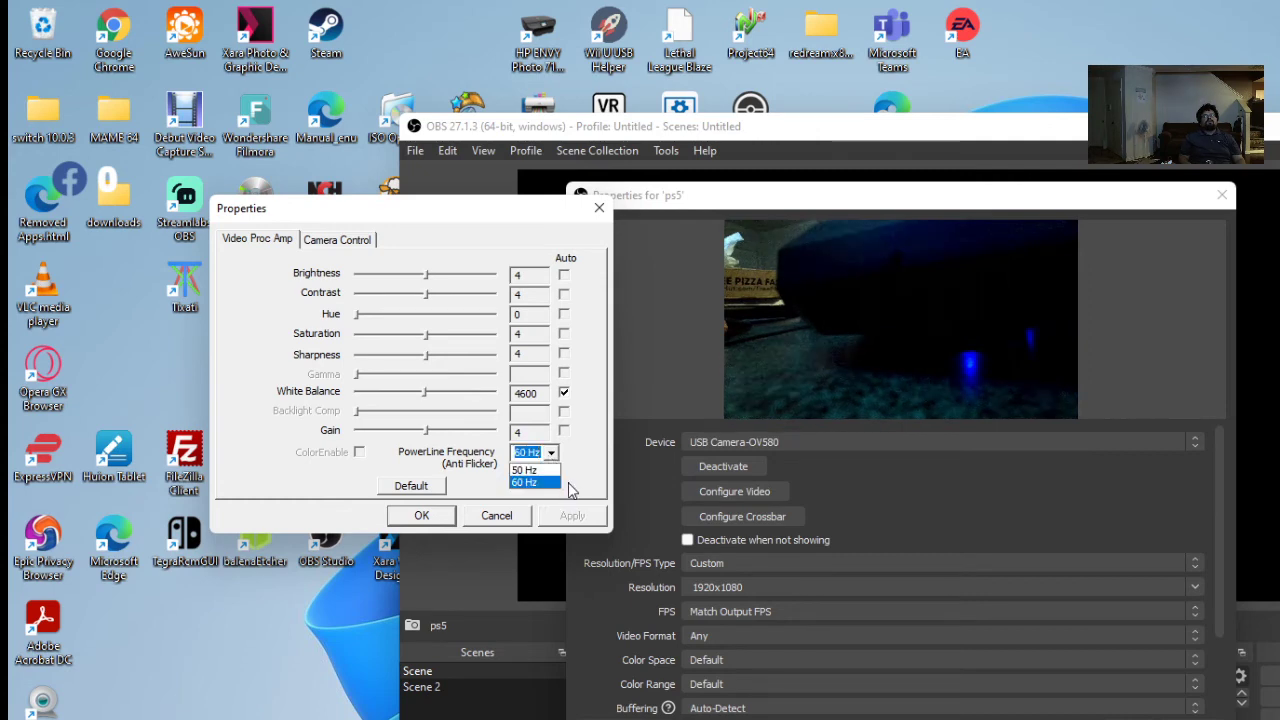
click(590, 483)
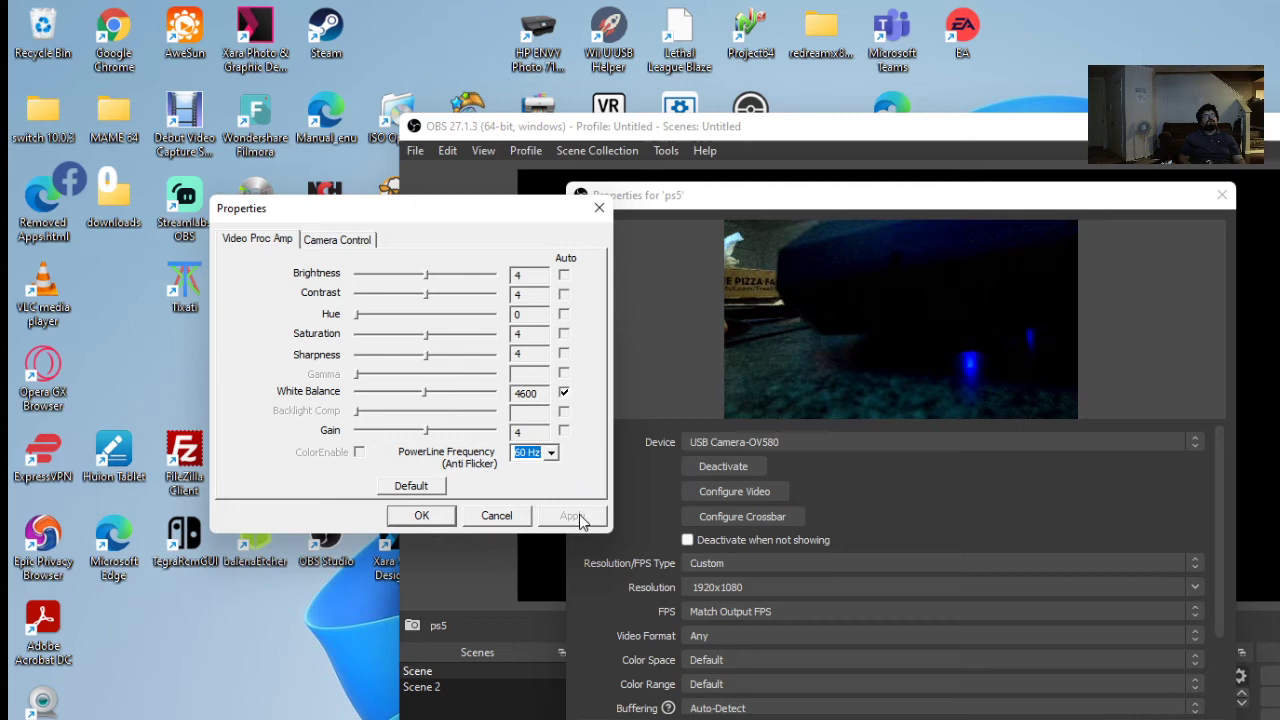
click(360, 244)
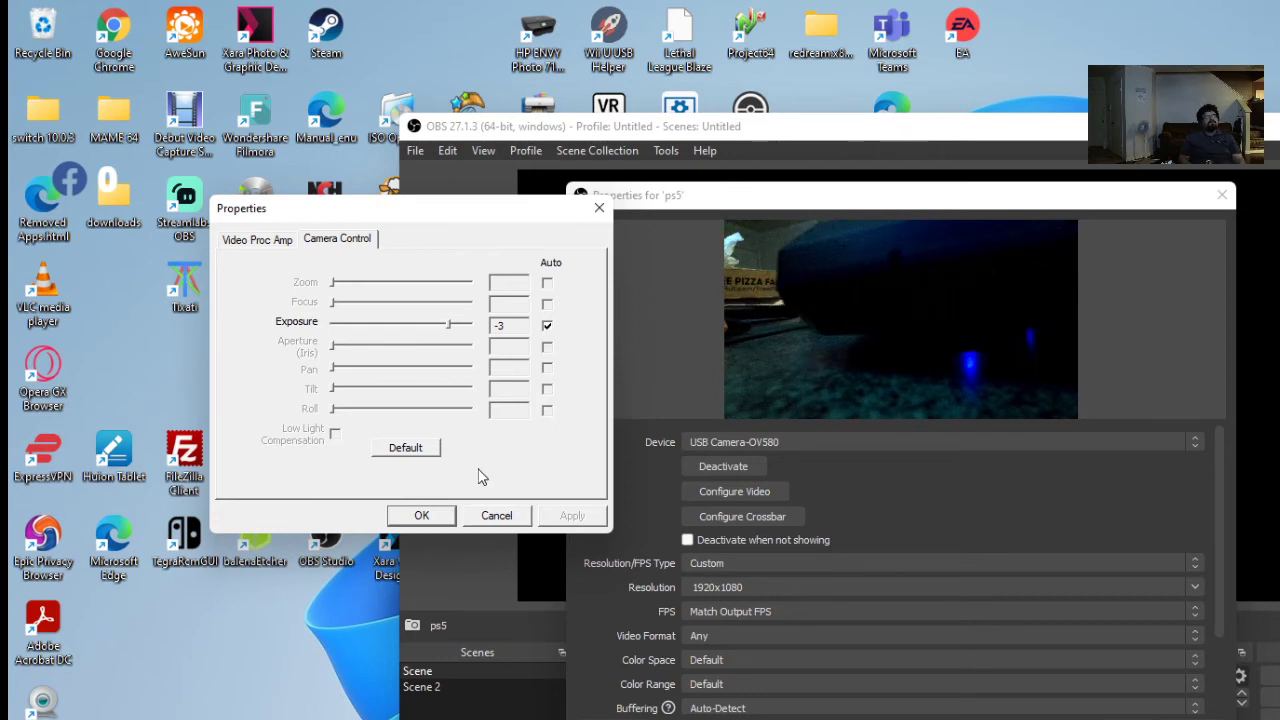
click(421, 516)
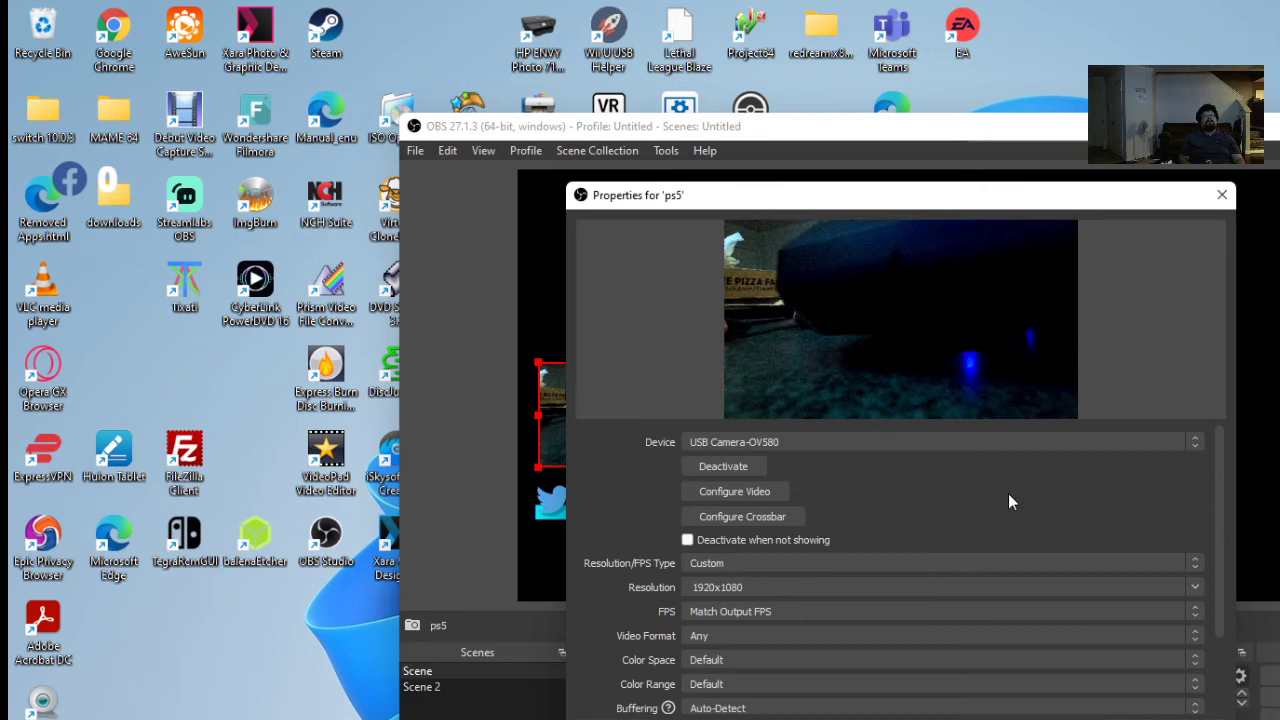
Keep the ps5 source at Custom 1920x1080 resolution and close its properties
click(787, 563)
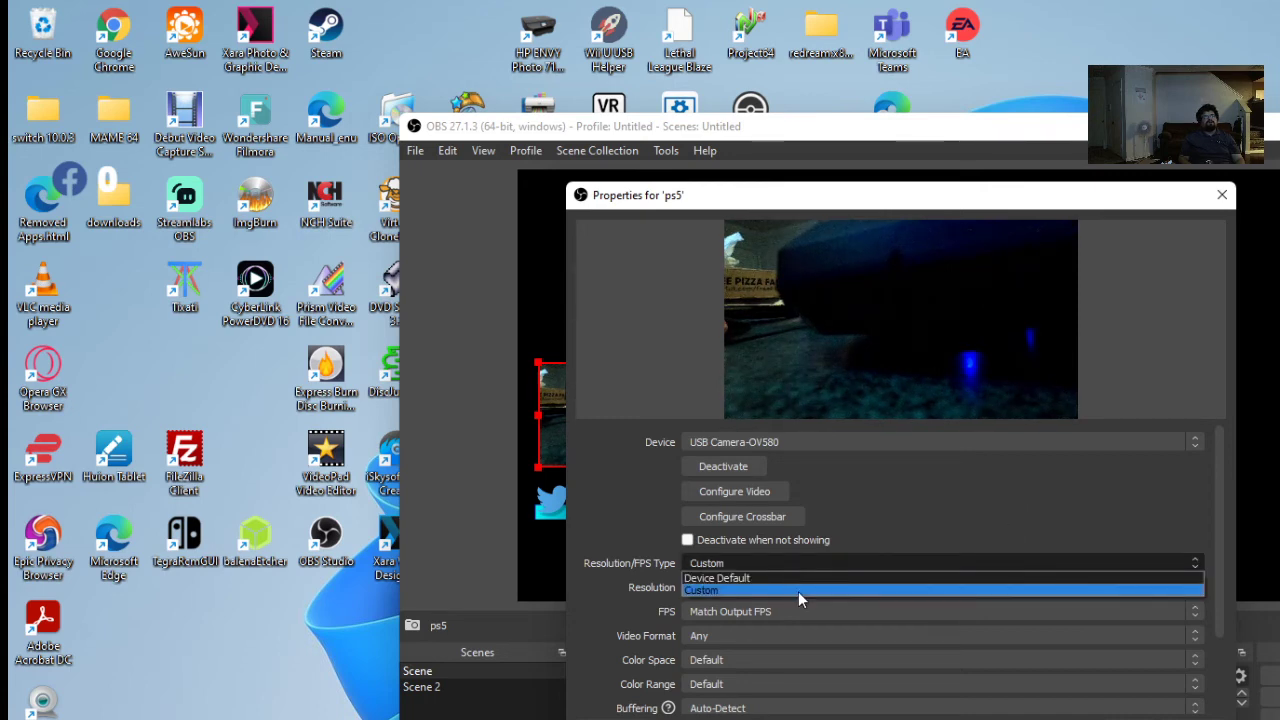
click(798, 591)
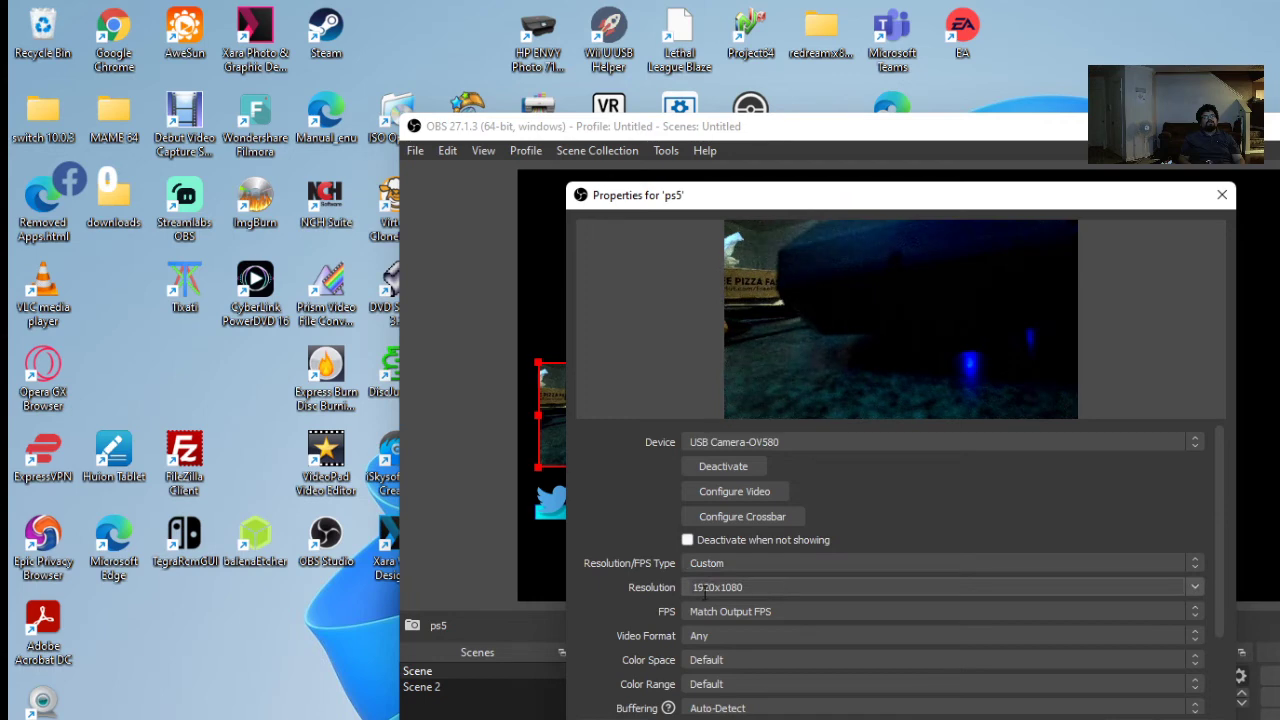
scroll(738, 644, down, 2)
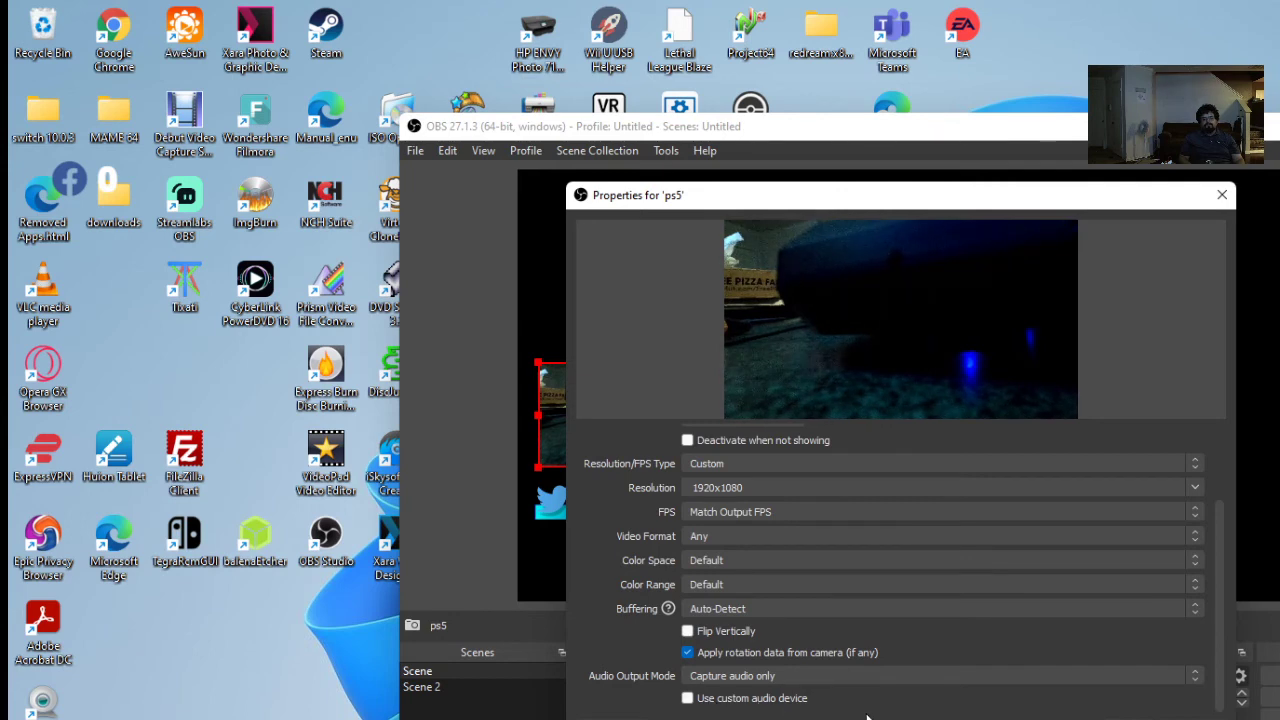
key(Escape)
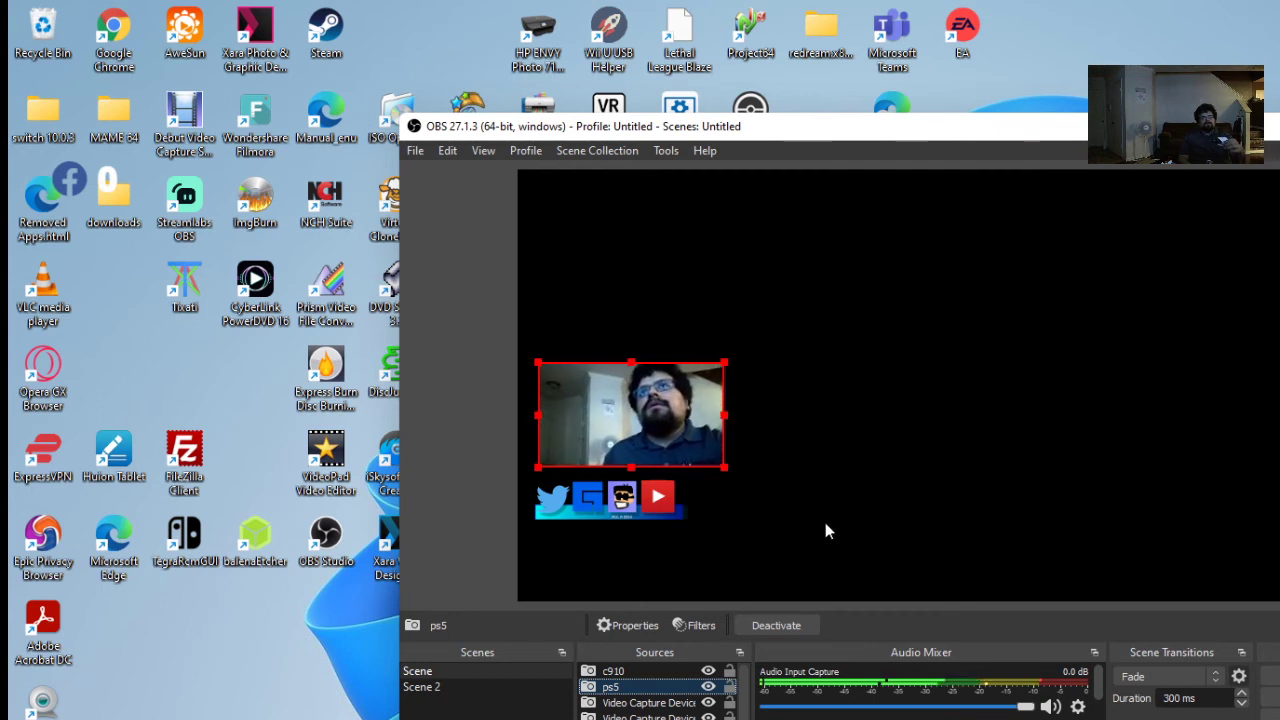
key(alt+Tab)
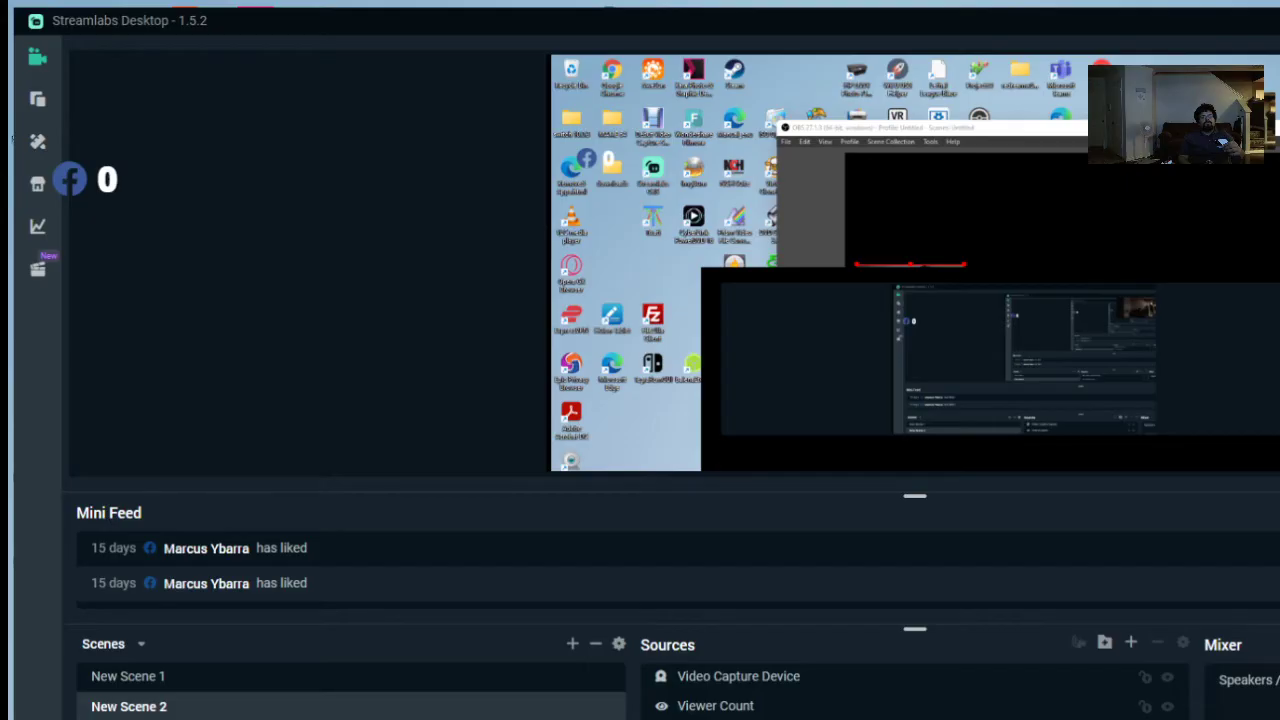